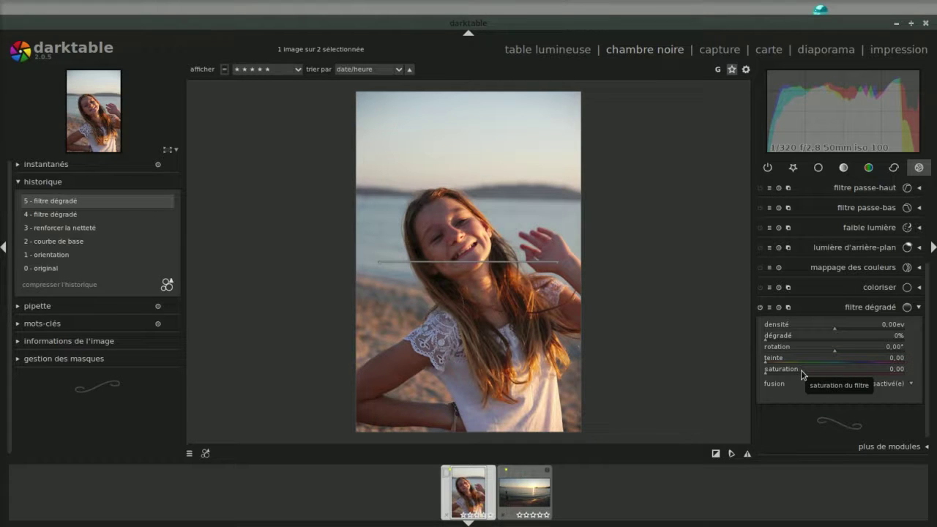
Step: Raise the portrait's graduated filter (filtre dégradé) density to 8 EV and its gradient hardness to 100%
left_click(835, 328)
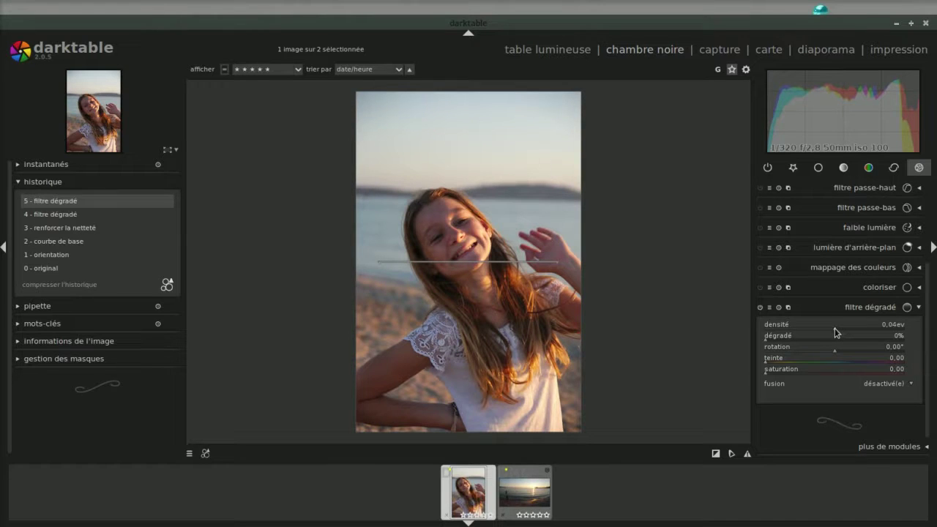
left_click_drag(834, 328, 907, 331)
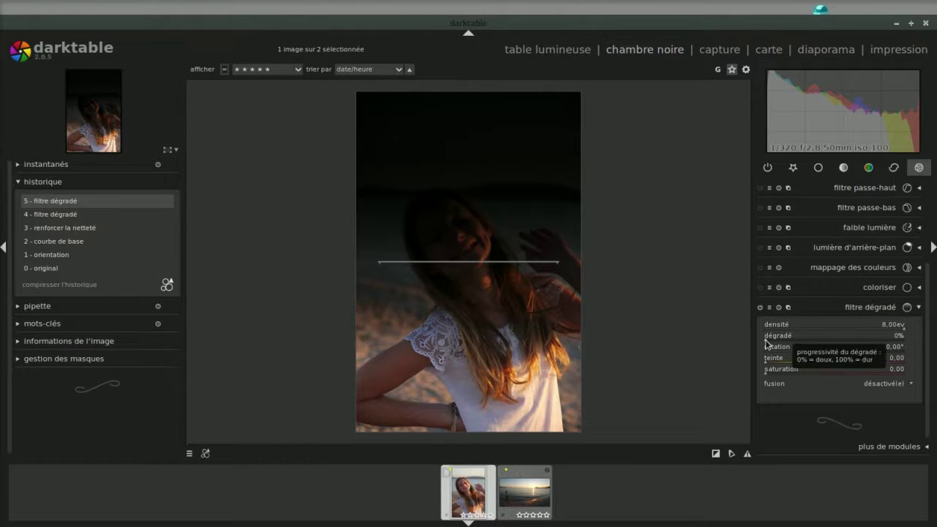
scroll(766, 343, "up", 1)
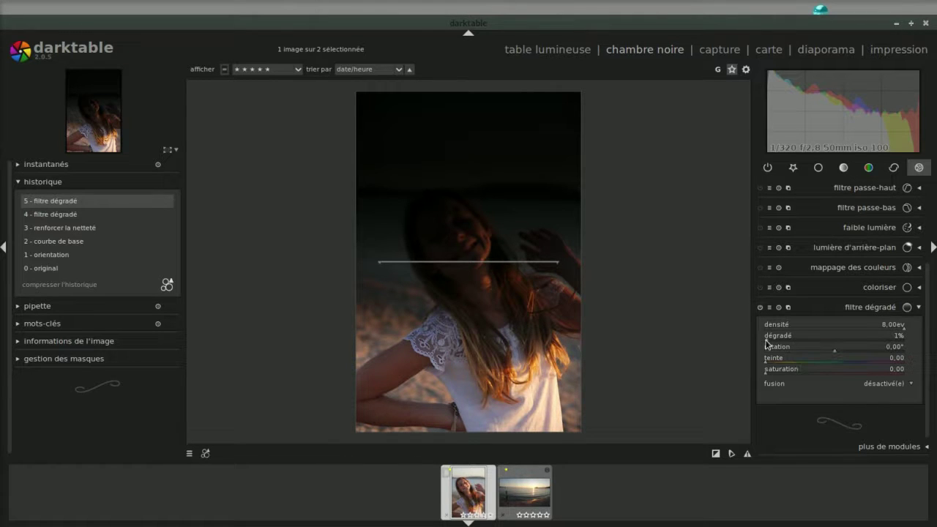
scroll(767, 343, "up", 1)
left_click_drag(769, 343, 913, 343)
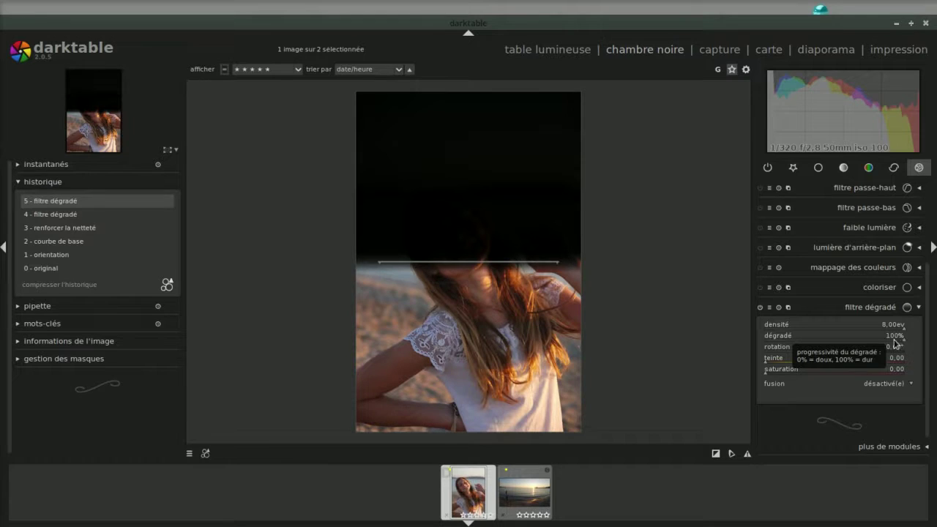
Step: Reset the graduated filter's gradient hardness to 0% and set its density back to 0 EV
double_click(872, 339)
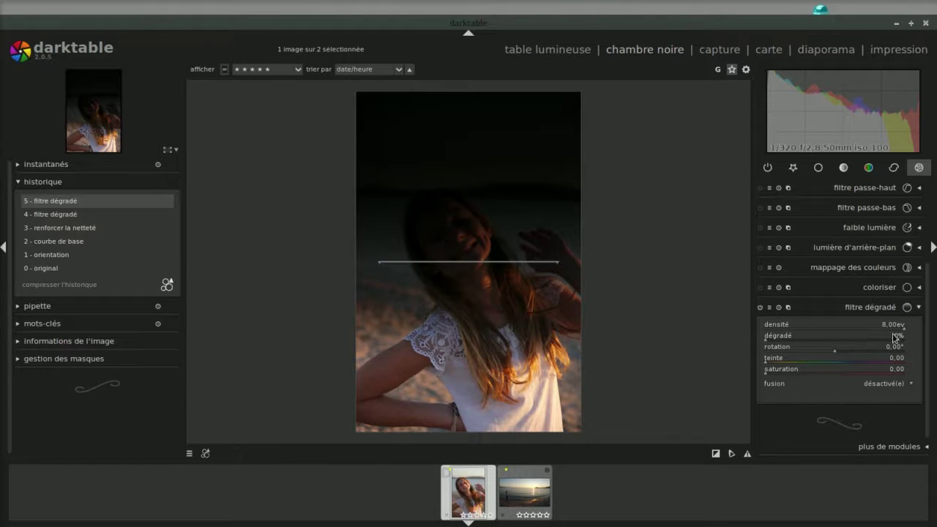
right_click(871, 330)
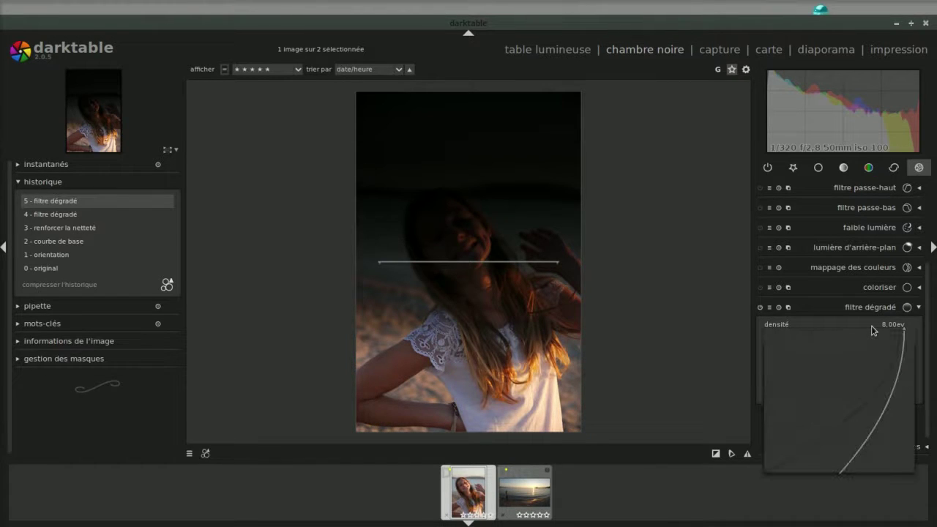
type("0")
key("Return")
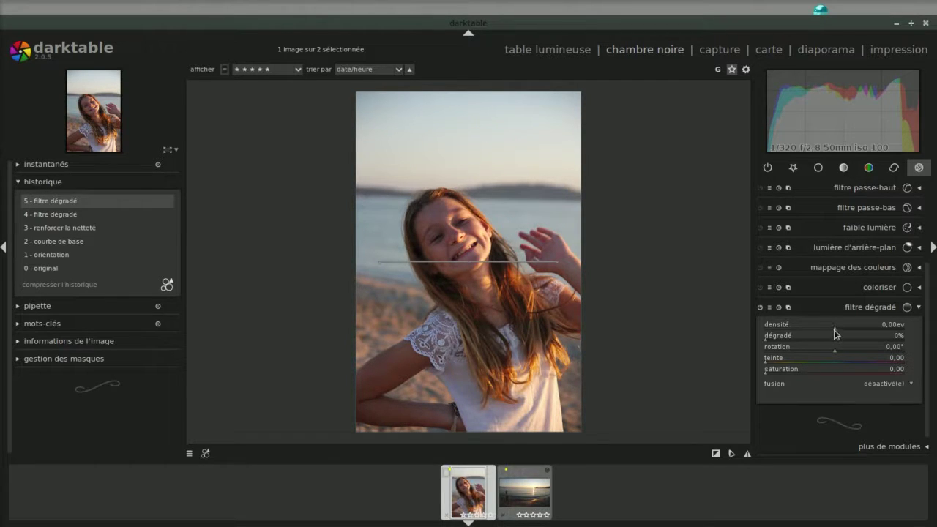
Step: Try a graduated filter density of -8 EV and settle on 1 EV
left_click_drag(833, 329, 762, 331)
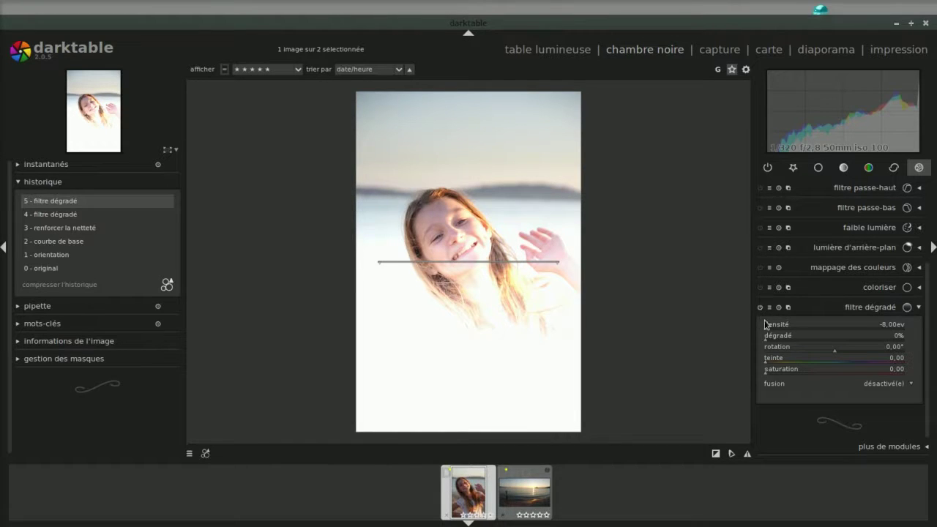
left_click(853, 327)
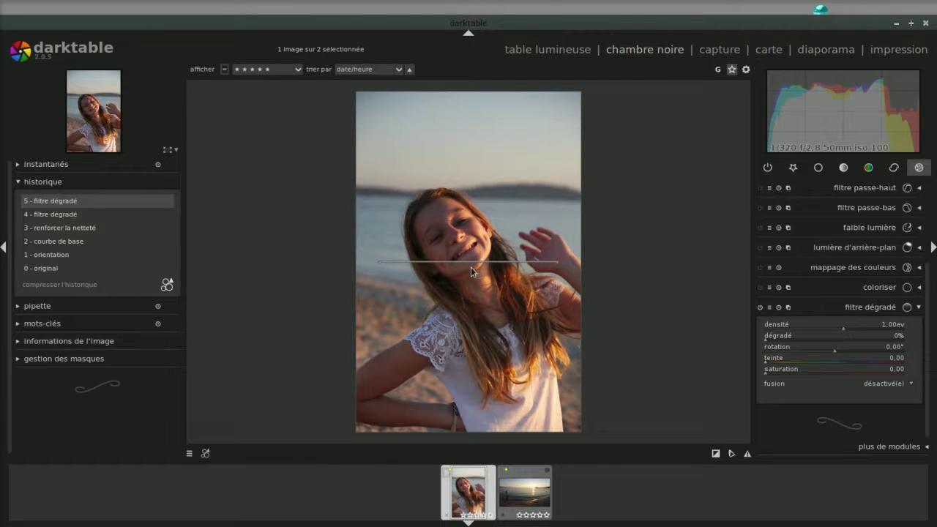
Step: Shift the graduated filter line up, tilt it to about -37.5° across the girl's face, and move it back down slightly
left_click_drag(472, 266, 467, 247)
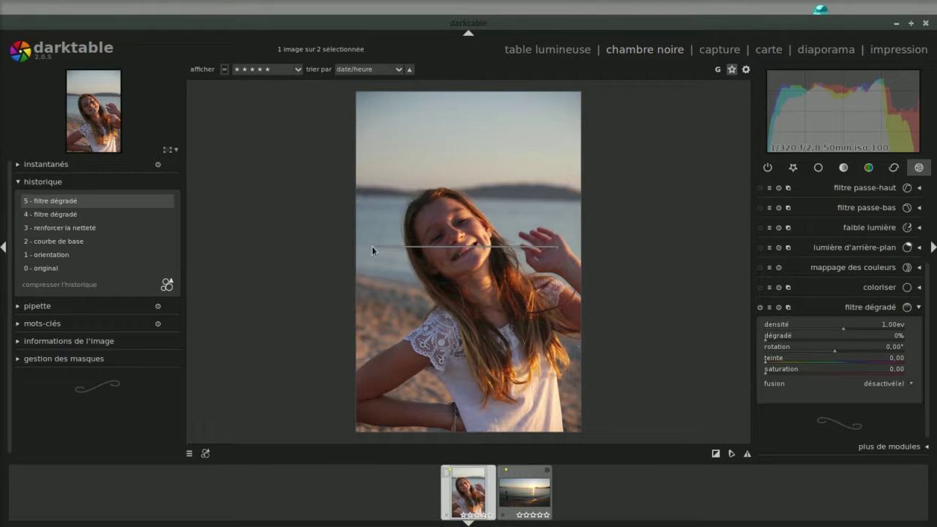
left_click_drag(380, 246, 450, 199)
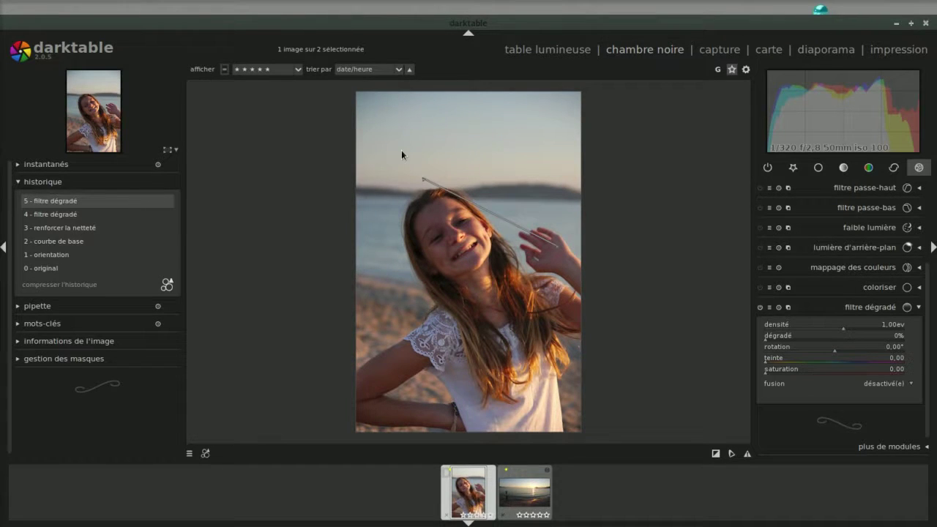
left_click_drag(557, 248, 563, 332)
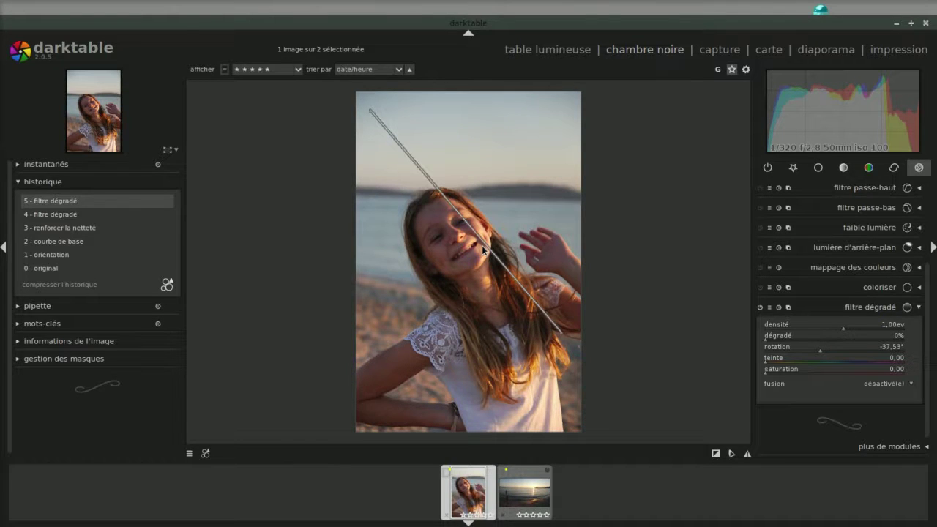
left_click_drag(482, 241, 481, 269)
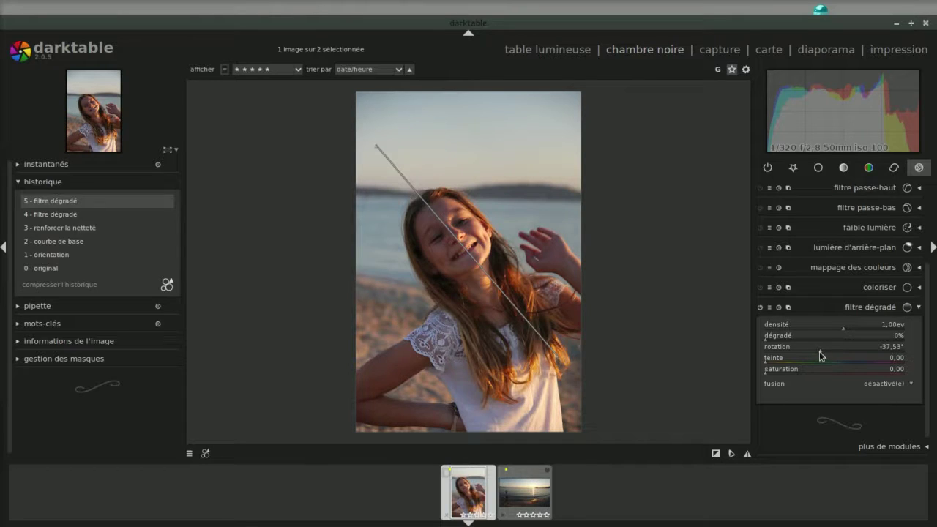
Step: Set the graduated filter's rotation to 180° and reset it to 0°
scroll(821, 355, "up", 3)
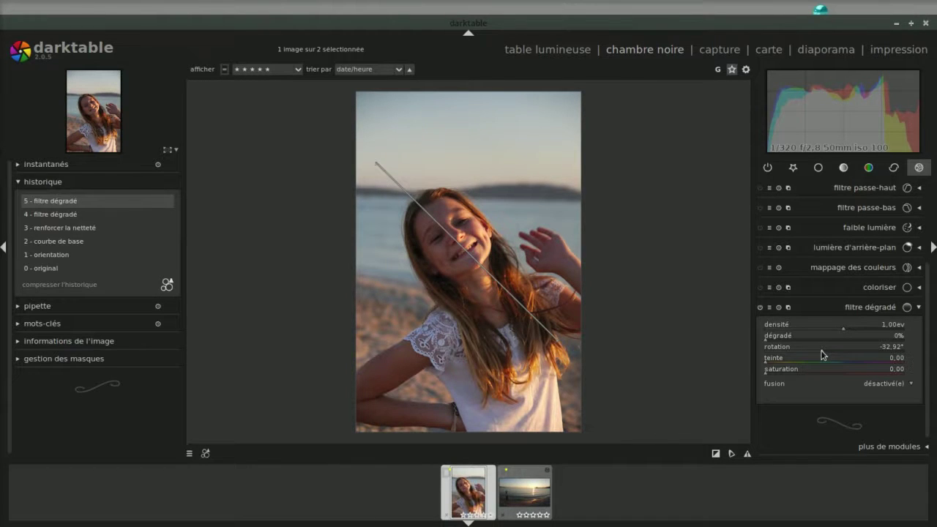
left_click_drag(821, 355, 912, 357)
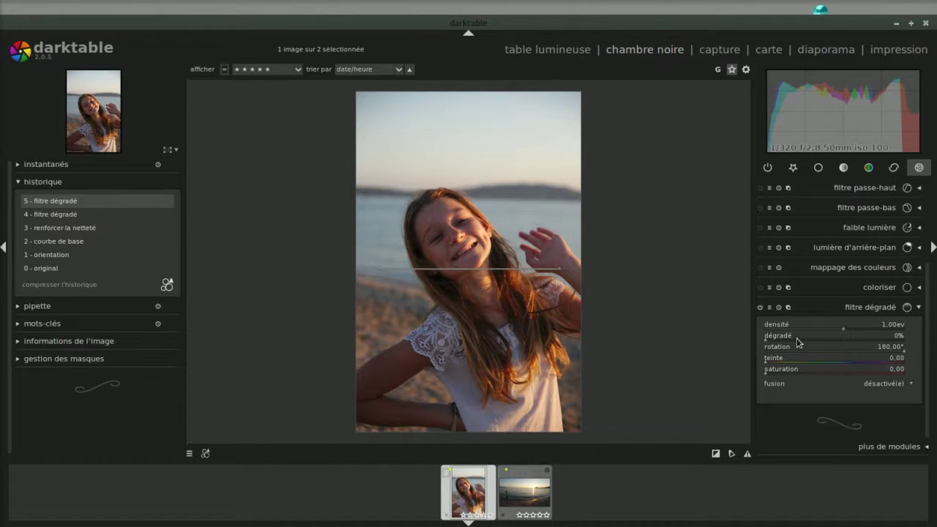
double_click(777, 350)
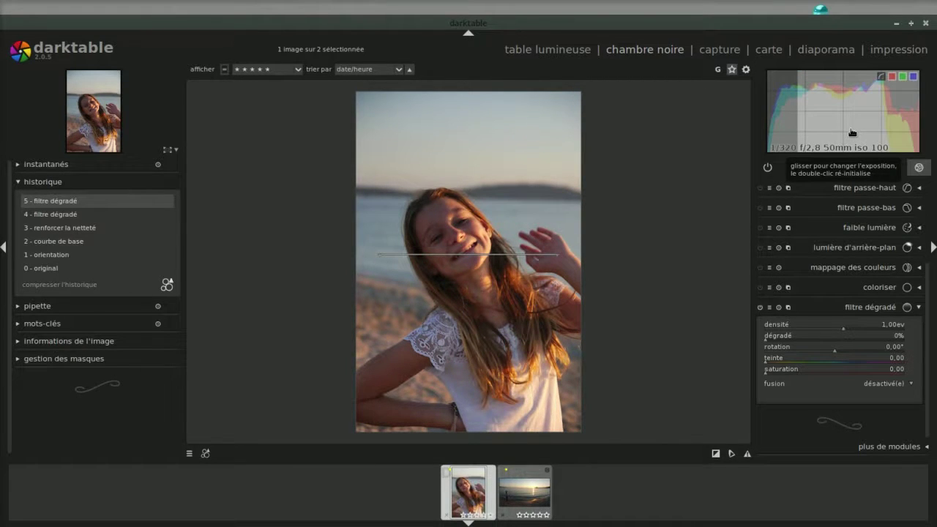
Step: Try a brighter overall exposure on the portrait and bring it back down to its previous level
scroll(853, 133, "up", 3)
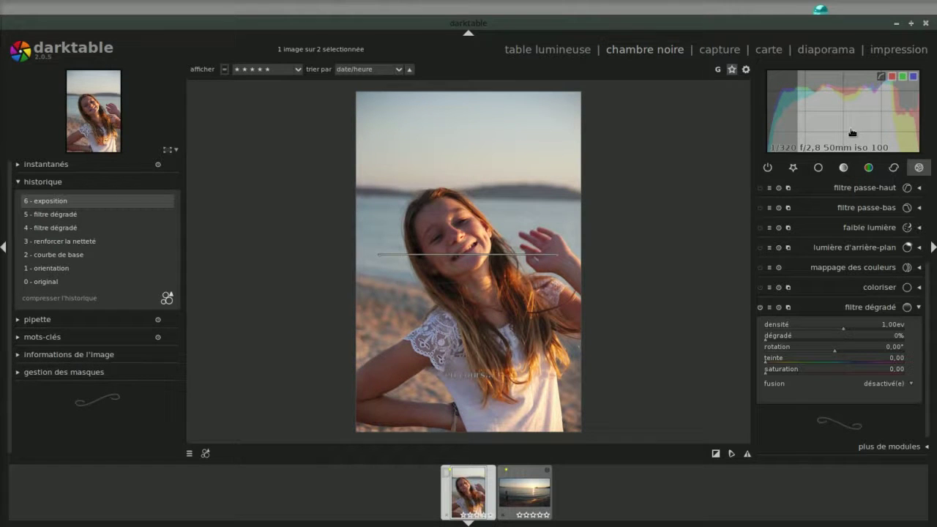
scroll(852, 133, "up", 2)
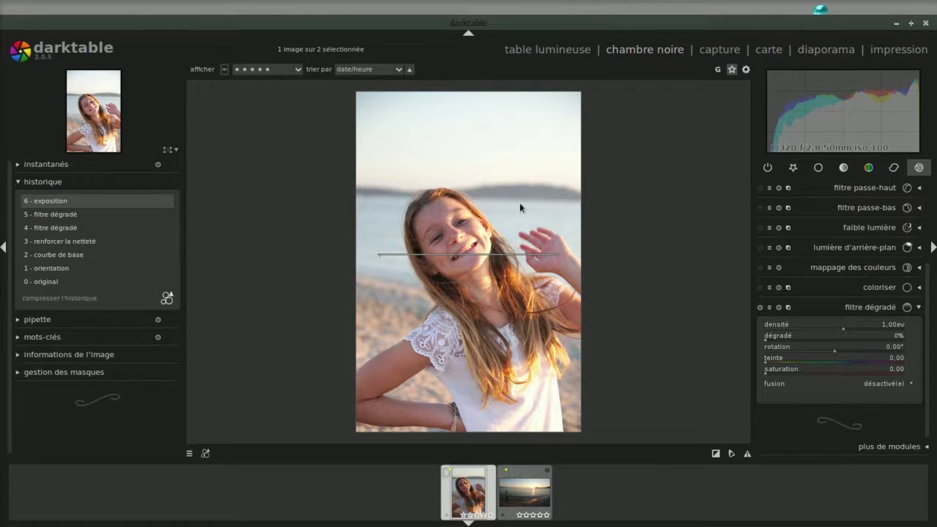
scroll(852, 131, "down", 2)
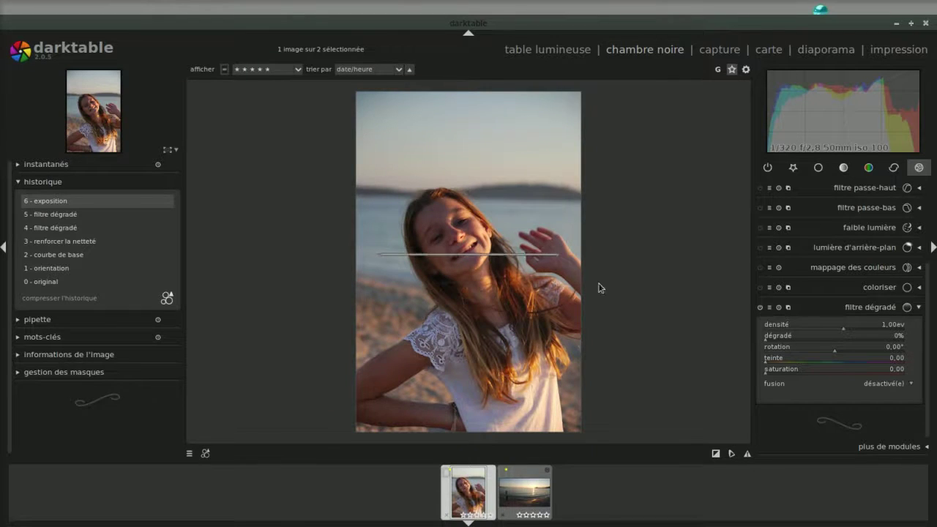
Step: Tilt the graduated filter line diagonally to about -36° from the sky above the girl's head to her shoulder
left_click_drag(378, 255, 442, 165)
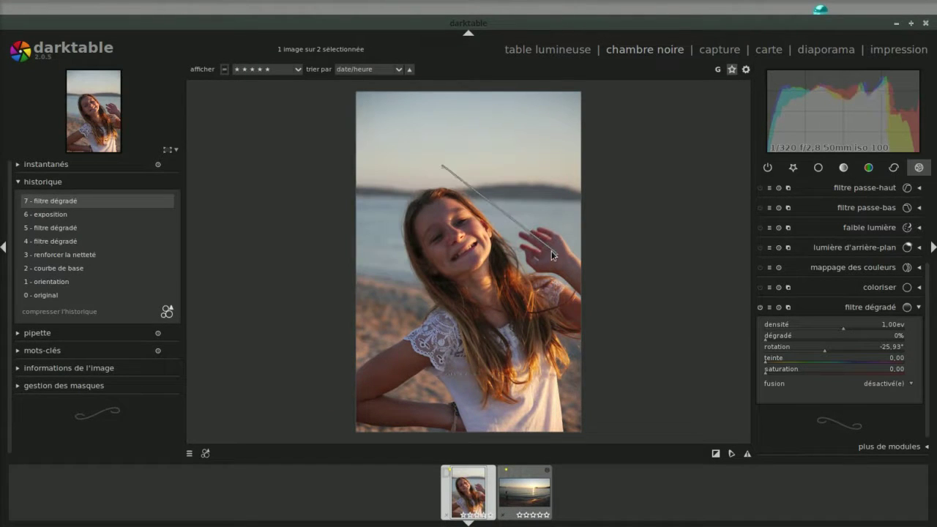
left_click_drag(556, 254, 572, 313)
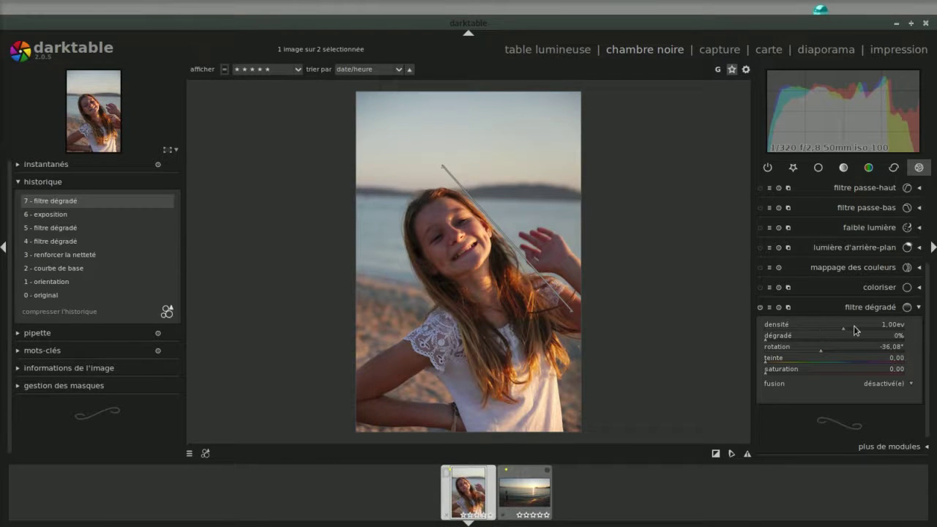
Step: Set the graduated filter's density to 1.20 EV, comparing the portrait with the filter off and on
scroll(855, 331, "up", 3)
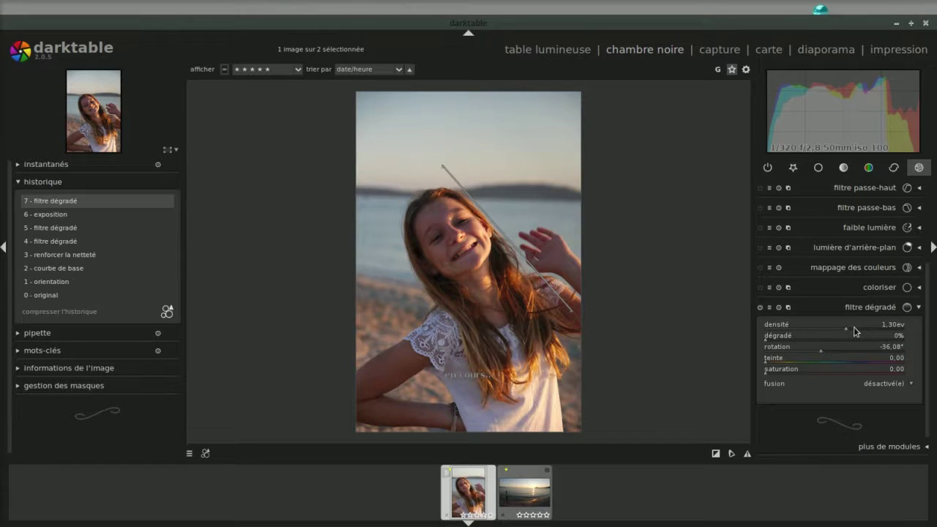
scroll(855, 331, "up", 1)
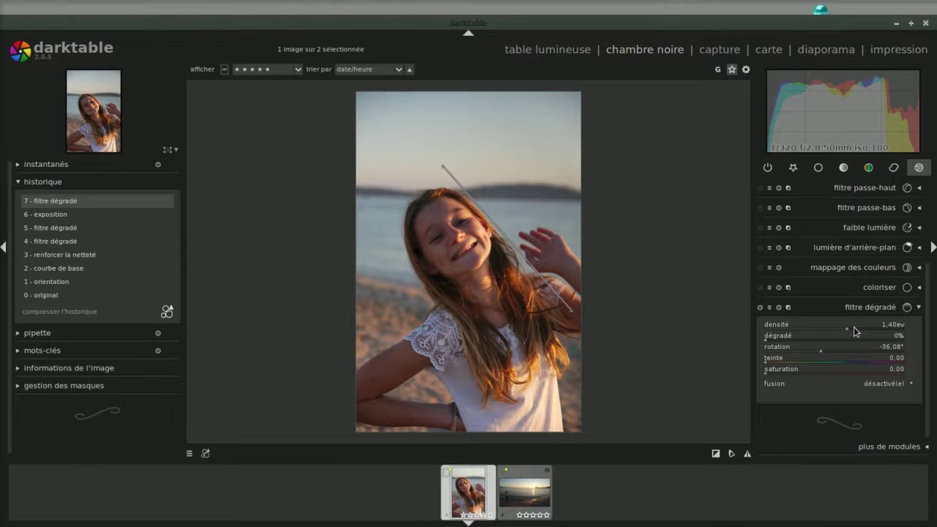
scroll(855, 331, "up", 1)
left_click(759, 308)
left_click(759, 308)
left_click(759, 308)
left_click(759, 309)
scroll(843, 329, "down", 2)
scroll(842, 330, "down", 1)
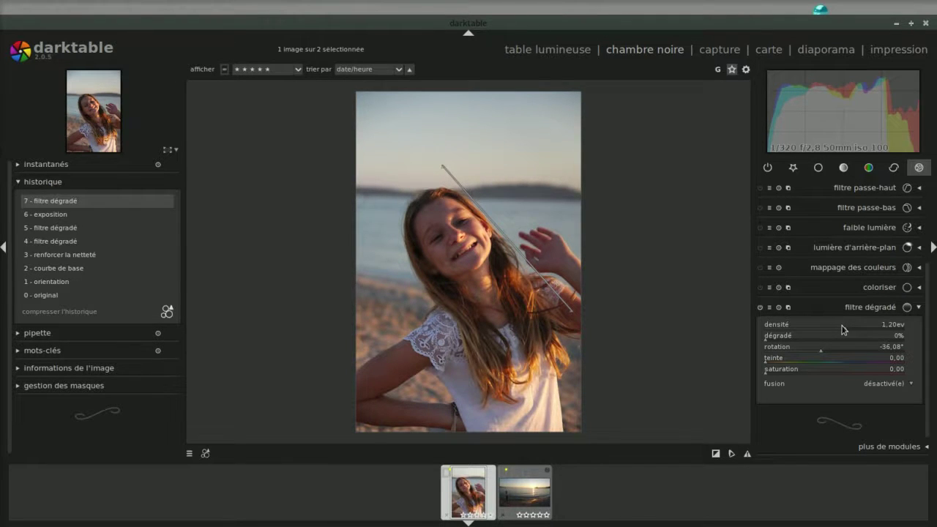
left_click(761, 308)
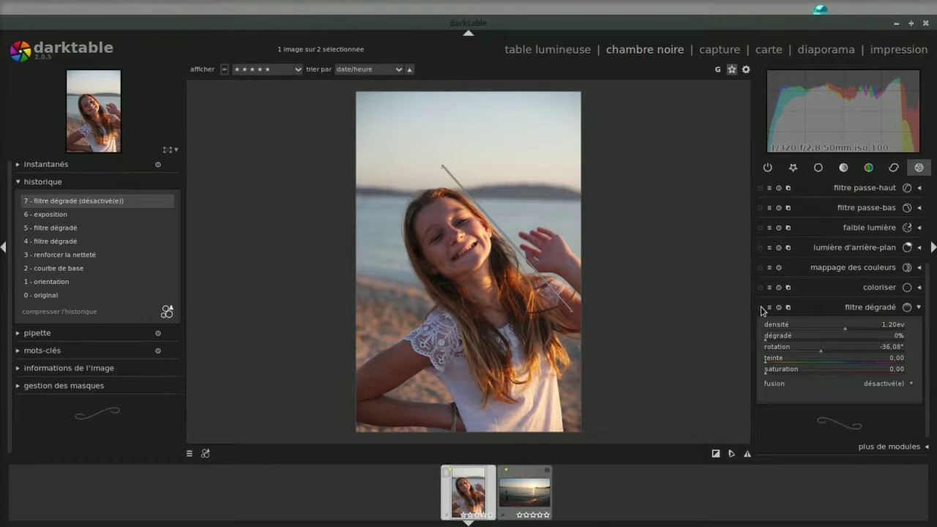
left_click(760, 307)
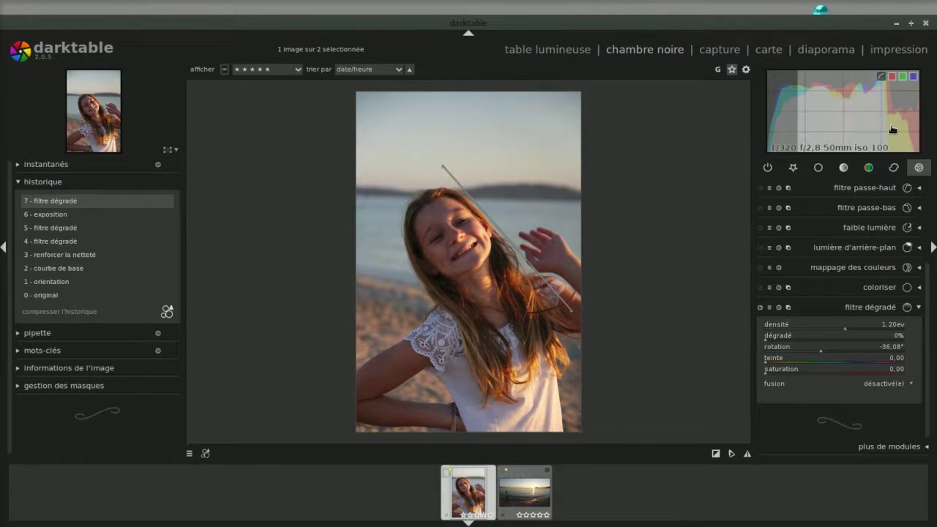
Step: Raise the portrait's overall exposure to brighten the girl's face and the background
scroll(893, 129, "up", 2)
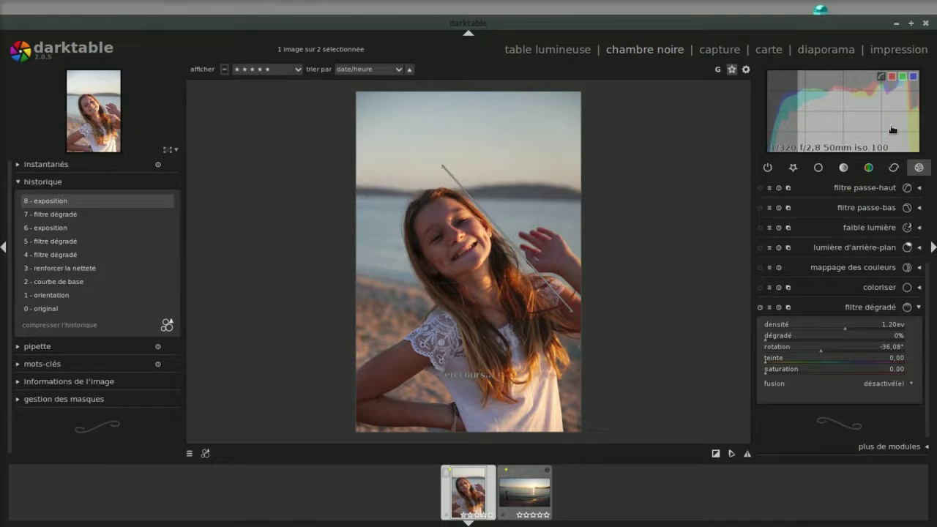
scroll(892, 129, "up", 2)
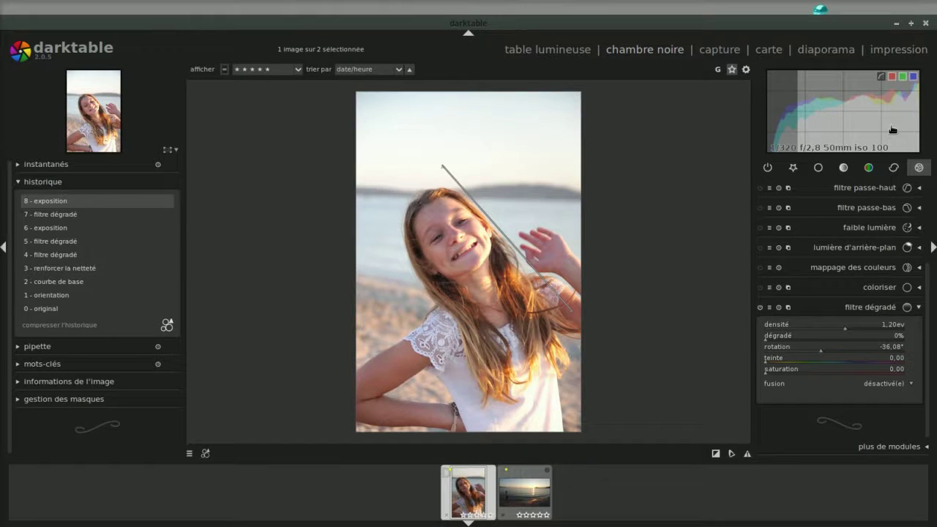
scroll(893, 129, "up", 1)
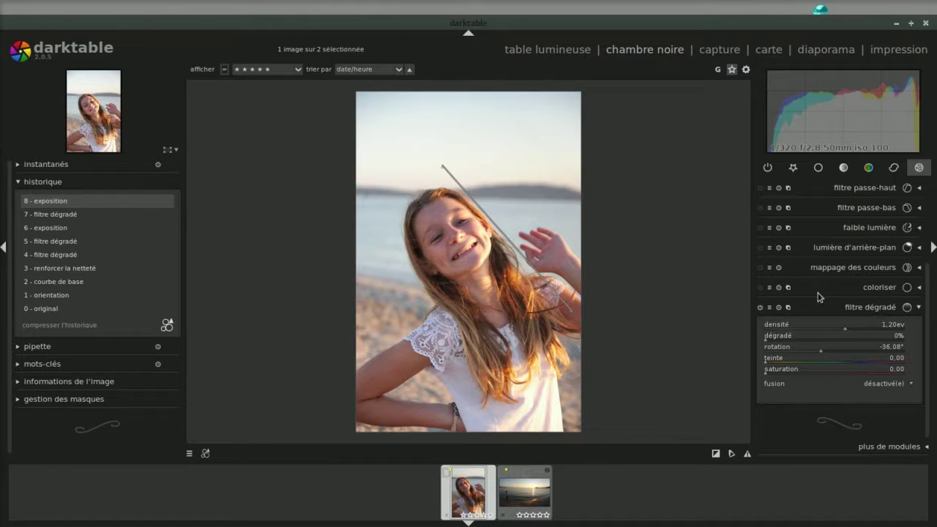
mouse_move(853, 122)
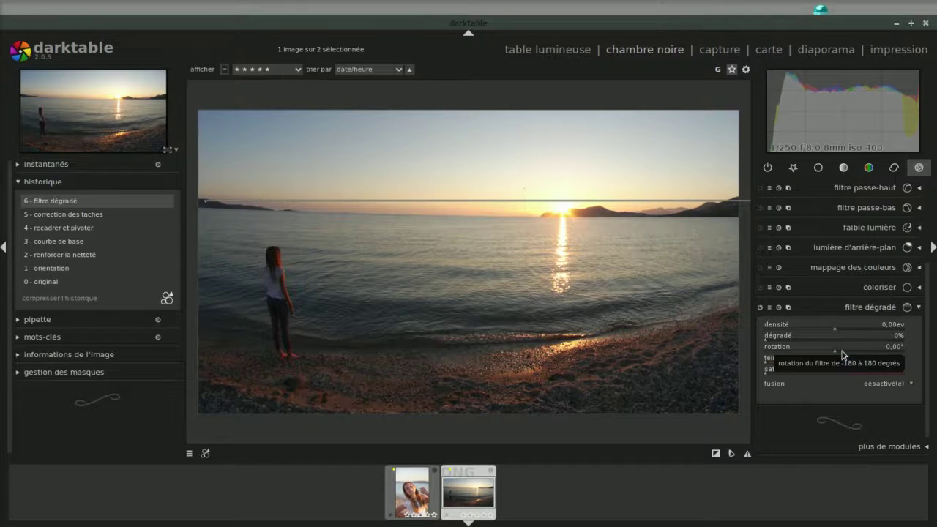
Step: Rotate the sunset photo's graduated filter to -1° and align its line with the sea horizon
scroll(842, 356, "up", 1)
scroll(841, 354, "down", 2)
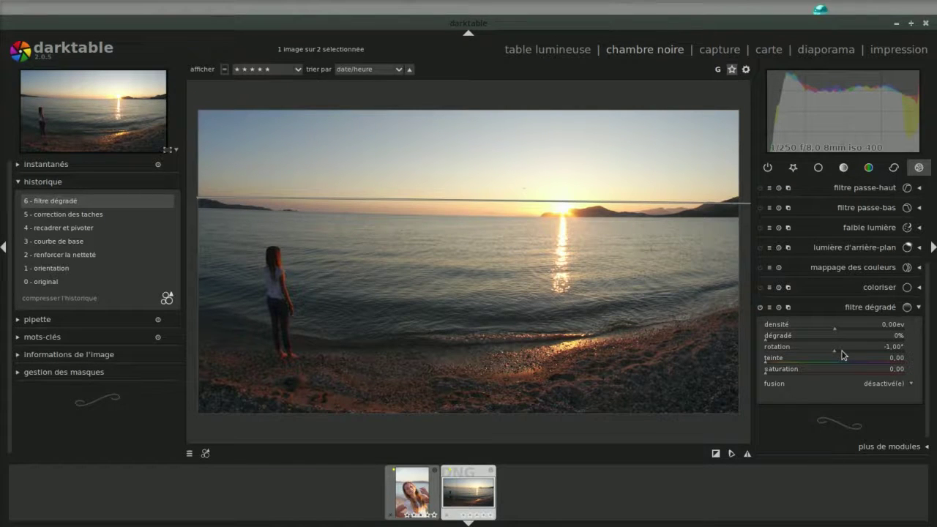
left_click_drag(573, 202, 561, 212)
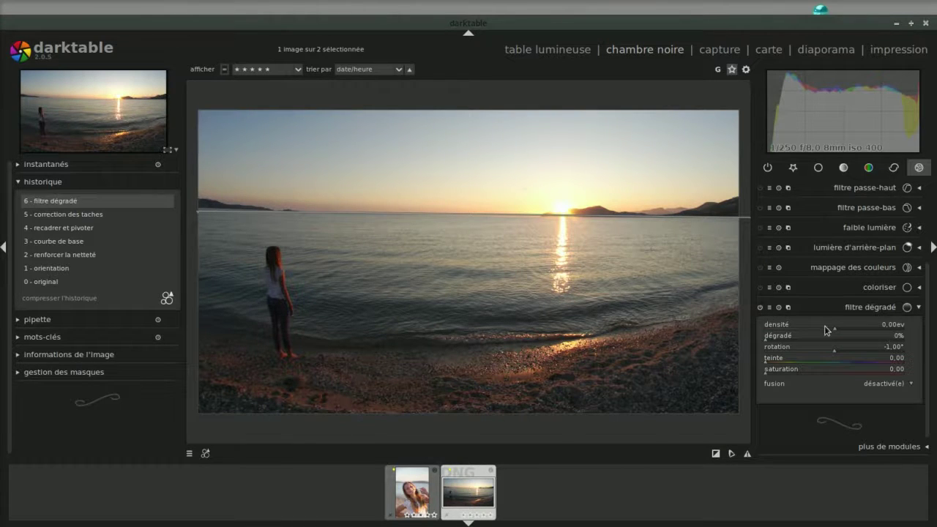
Step: Lower the sunset photo's graduated filter density to -2.00 EV to lighten the beach and water below the horizon
scroll(825, 330, "down", 1)
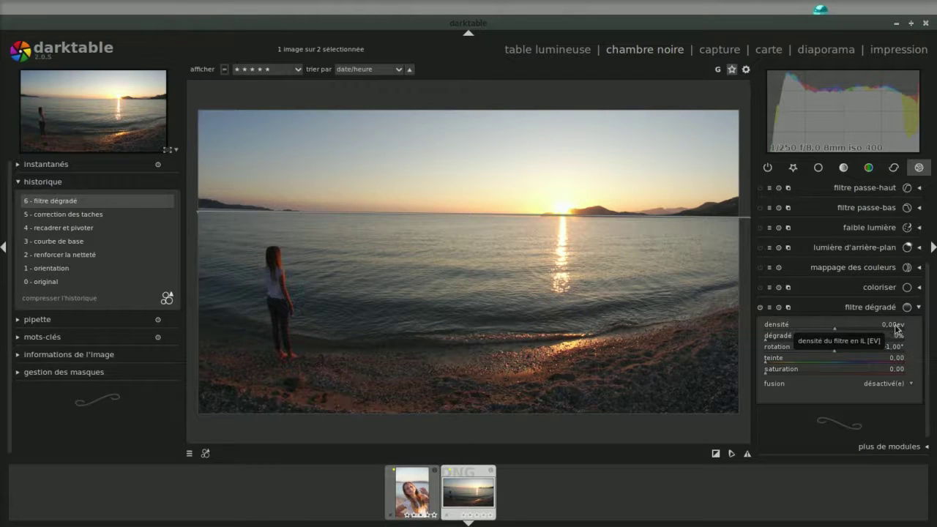
scroll(820, 329, "down", 4)
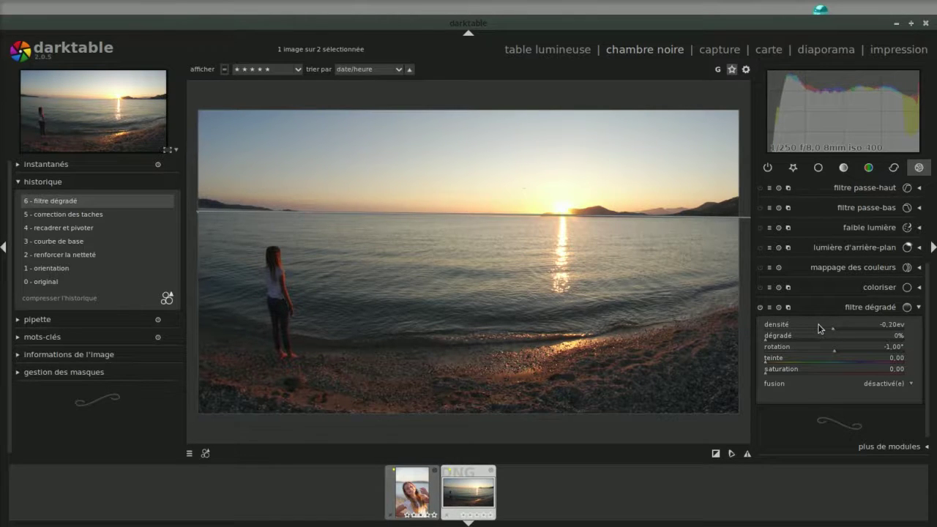
scroll(820, 328, "down", 4)
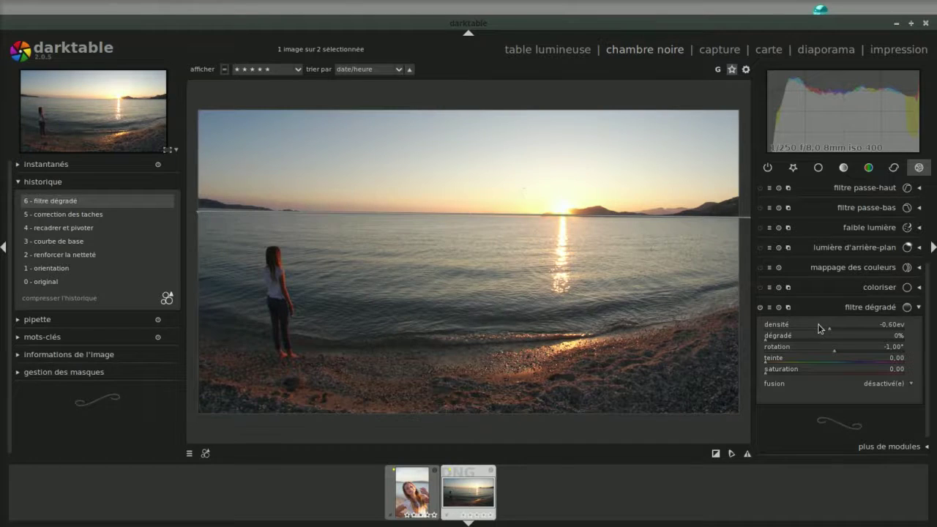
scroll(820, 329, "down", 5)
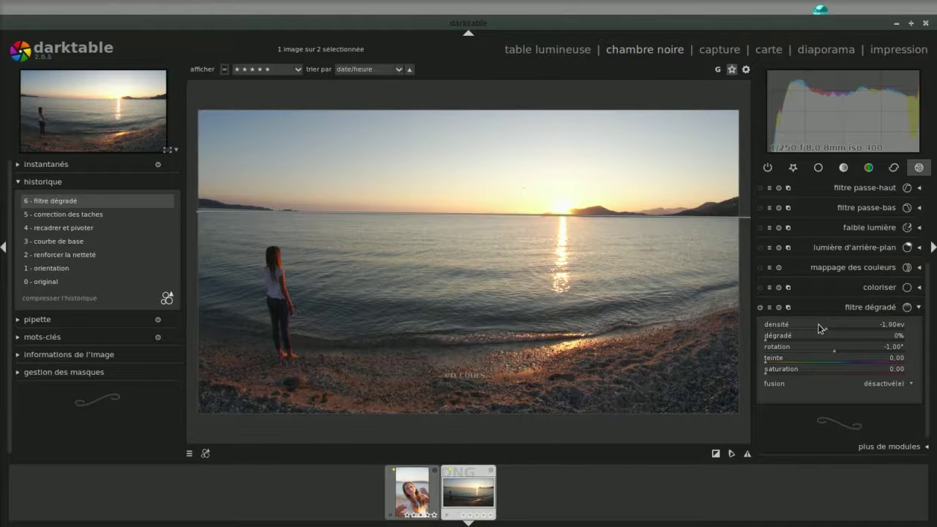
scroll(820, 329, "down", 2)
scroll(820, 328, "down", 4)
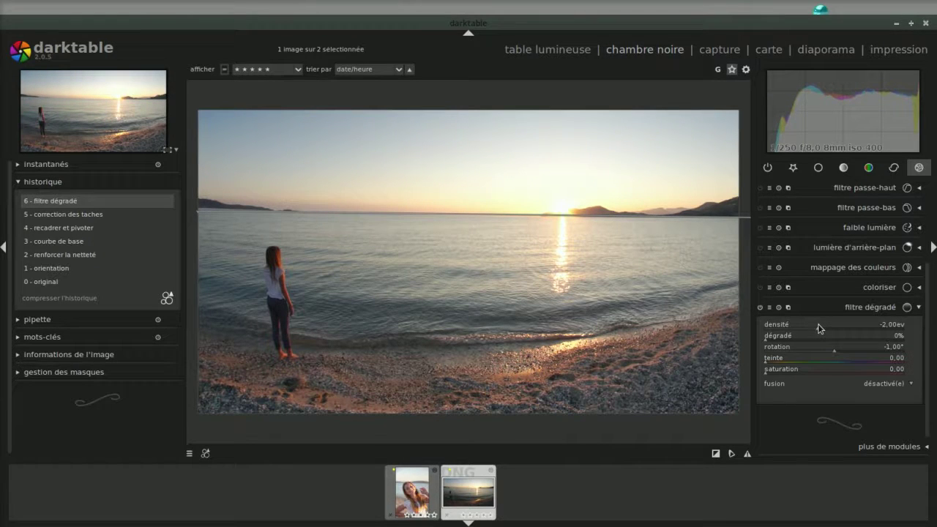
Step: Reset the graduated filter's density and raise it to 3.50 EV to darken the sky
double_click(838, 329)
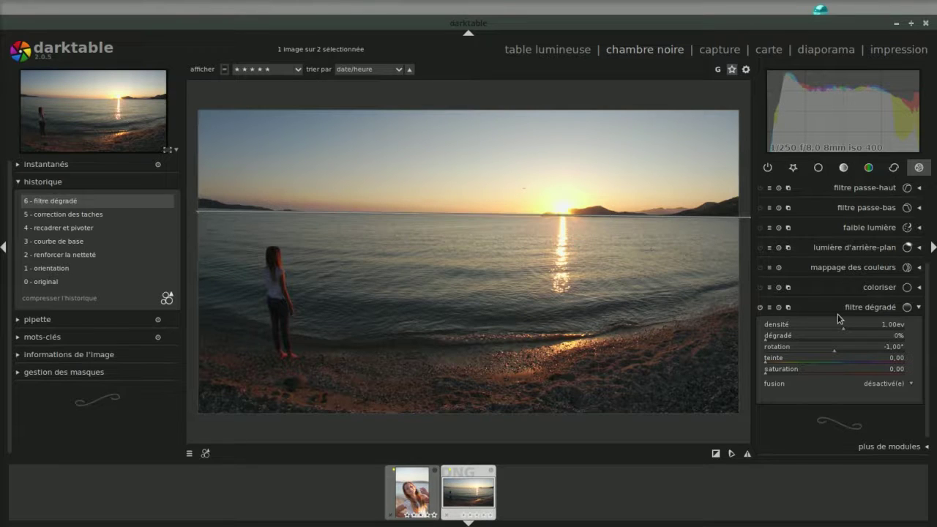
scroll(858, 332, "up", 5)
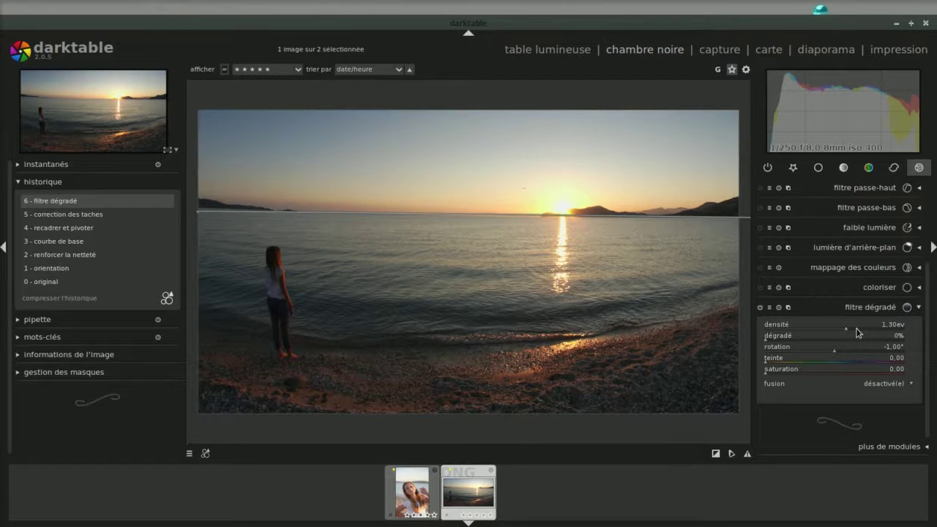
scroll(858, 332, "up", 4)
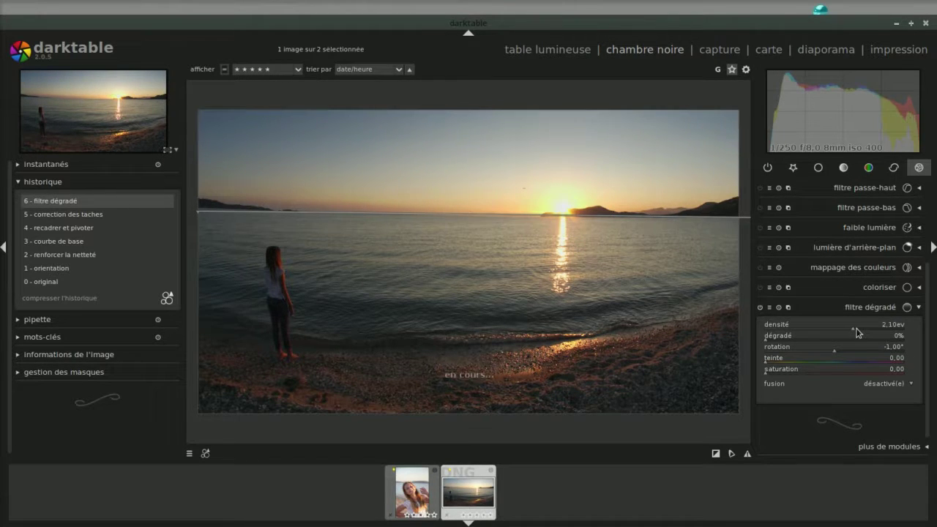
scroll(858, 332, "up", 9)
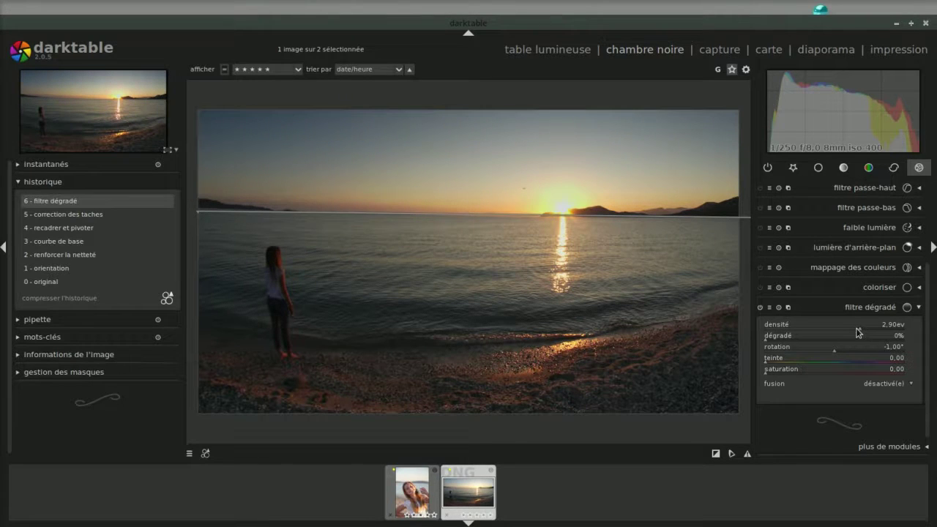
scroll(858, 331, "up", 2)
scroll(858, 332, "up", 2)
scroll(858, 332, "up", 3)
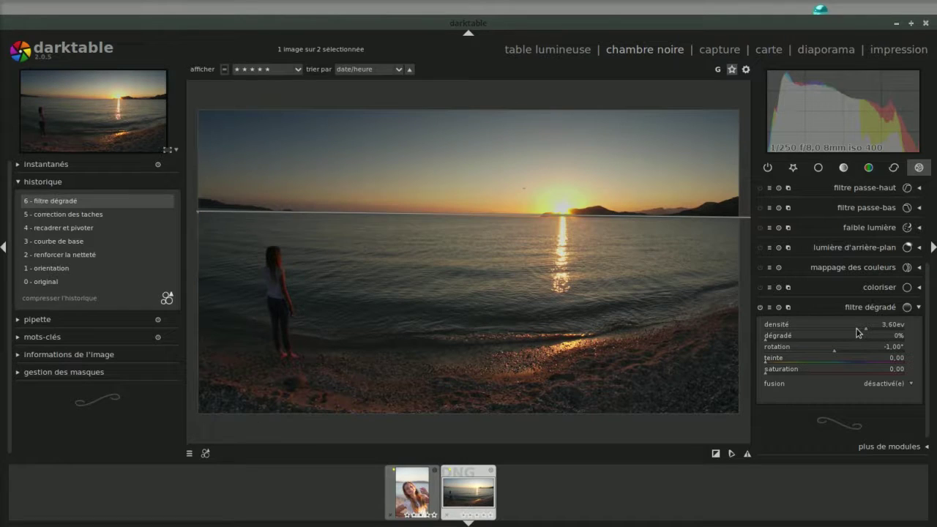
scroll(858, 332, "down", 1)
Step: Tint the graduated filter with a saturation of 0.14 and a purple-pink hue (teinte) of 0.88
scroll(793, 376, "up", 4)
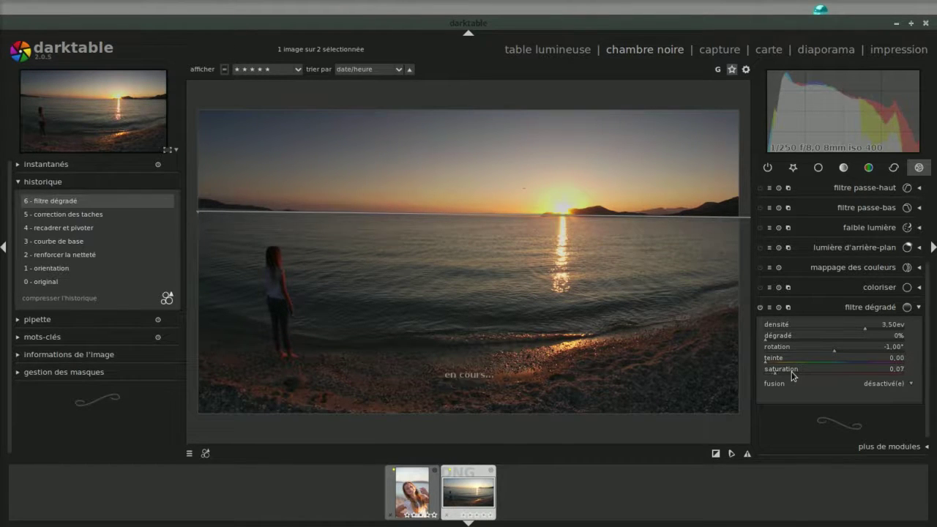
scroll(793, 376, "up", 2)
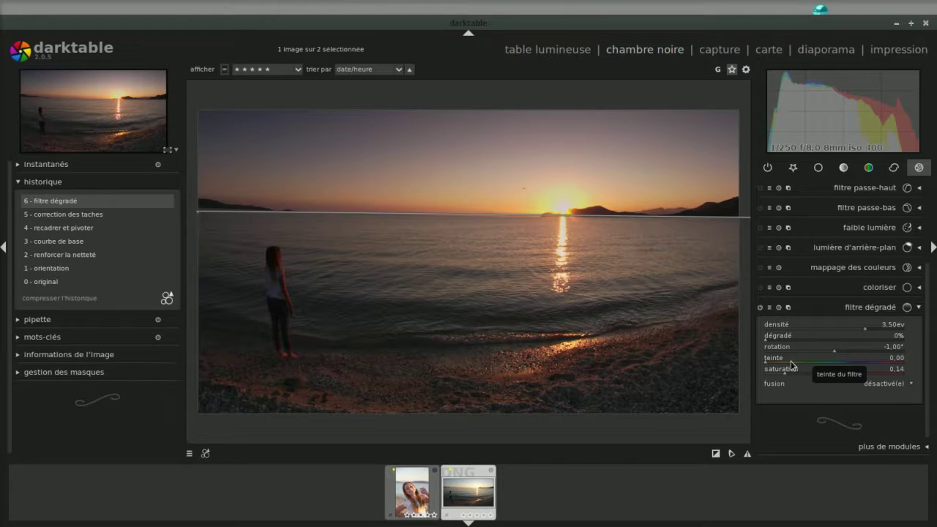
scroll(792, 365, "up", 2)
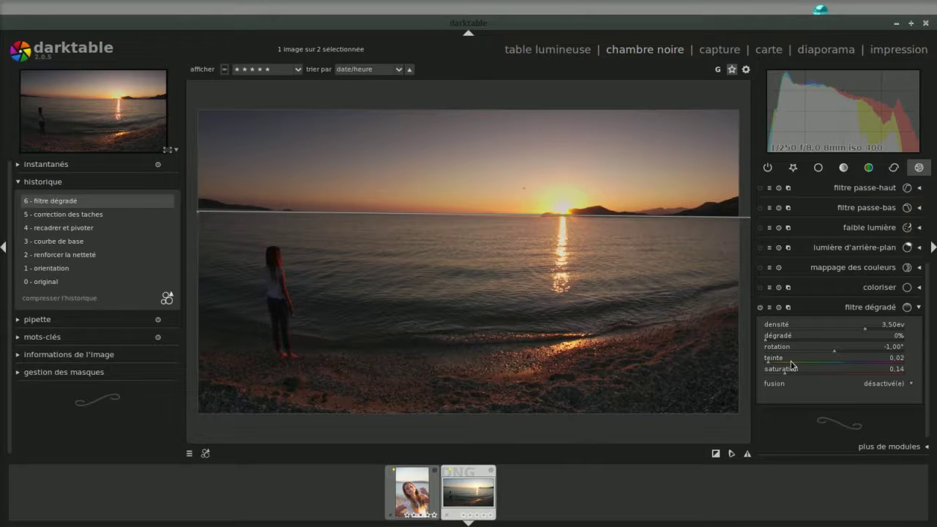
scroll(792, 364, "up", 2)
scroll(792, 364, "up", 4)
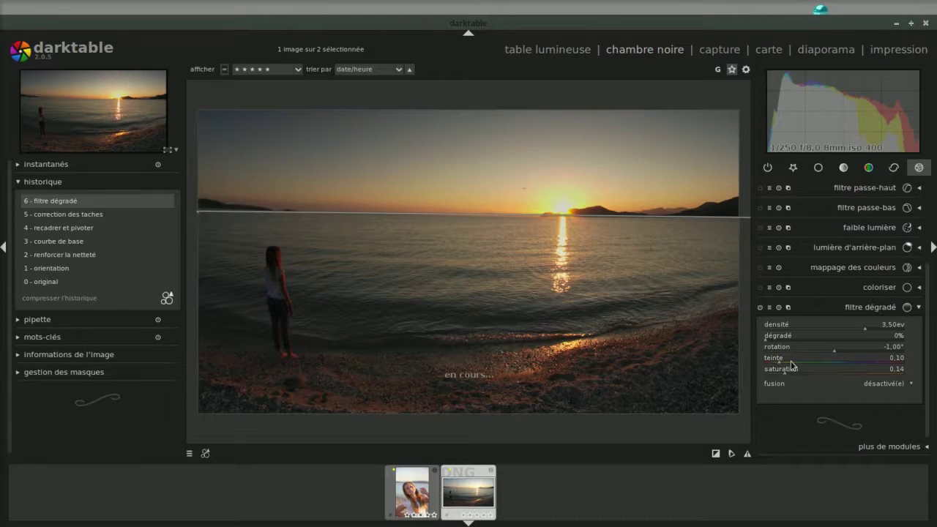
scroll(791, 365, "up", 11)
scroll(792, 365, "up", 20)
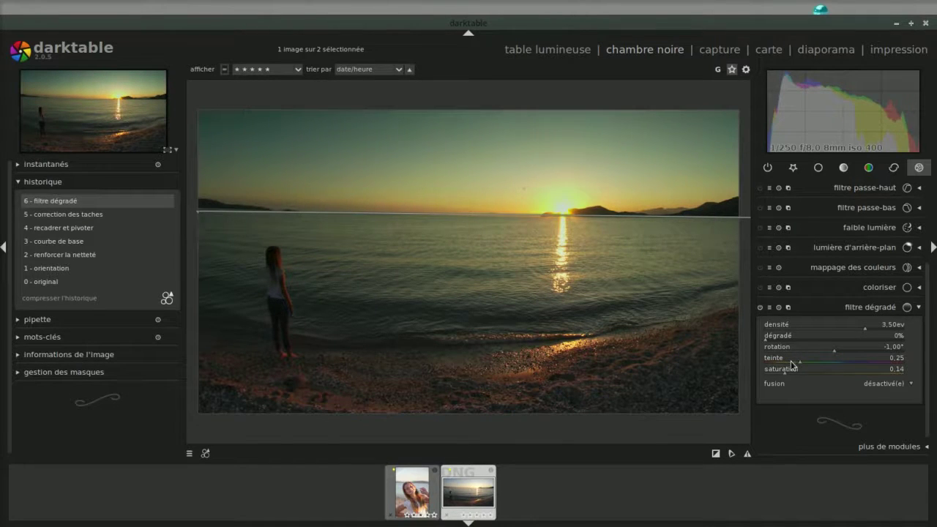
scroll(792, 365, "up", 20)
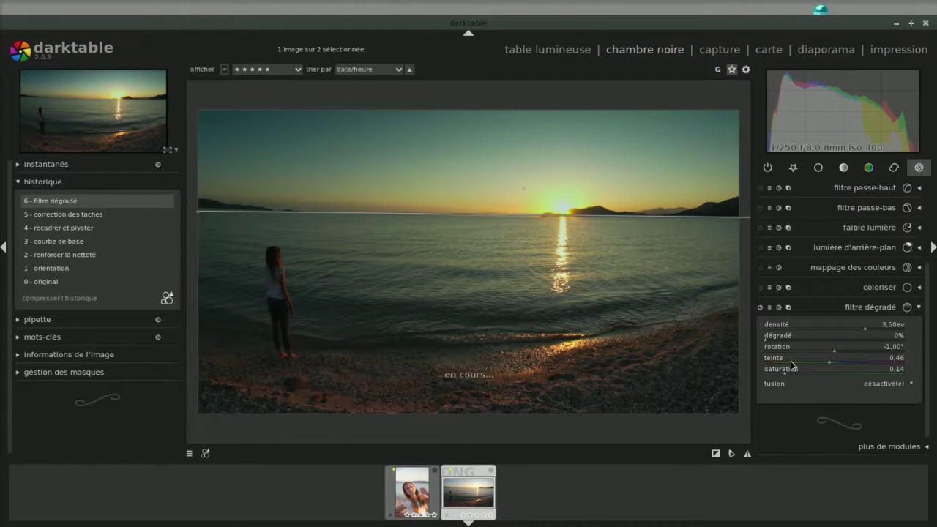
scroll(792, 364, "up", 18)
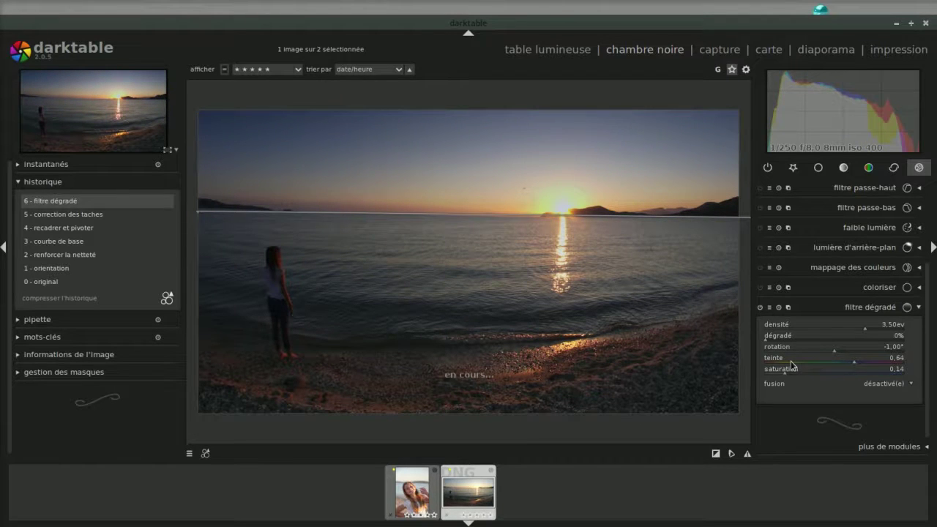
scroll(791, 364, "up", 4)
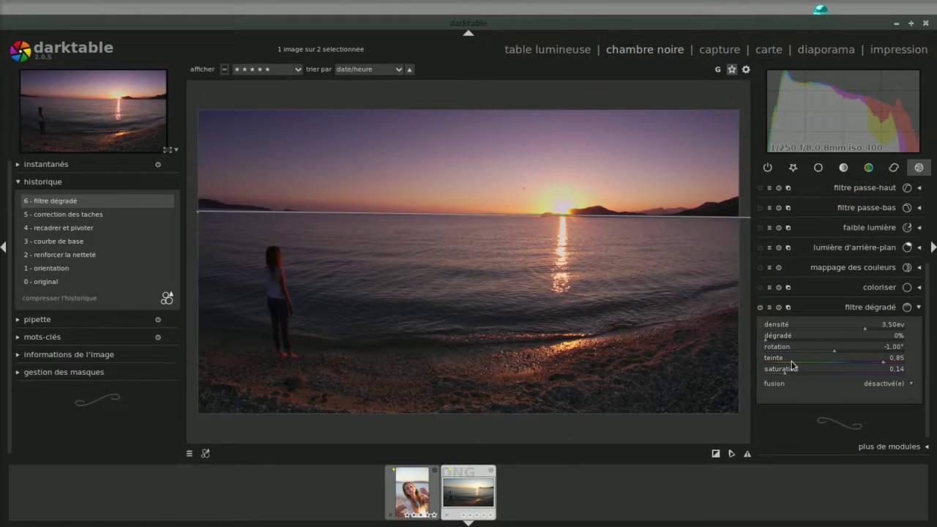
scroll(791, 364, "up", 3)
Step: Turn on uniform blending (uniforme) for the graduated filter and choose the couleur TSV blend mode
left_click(896, 385)
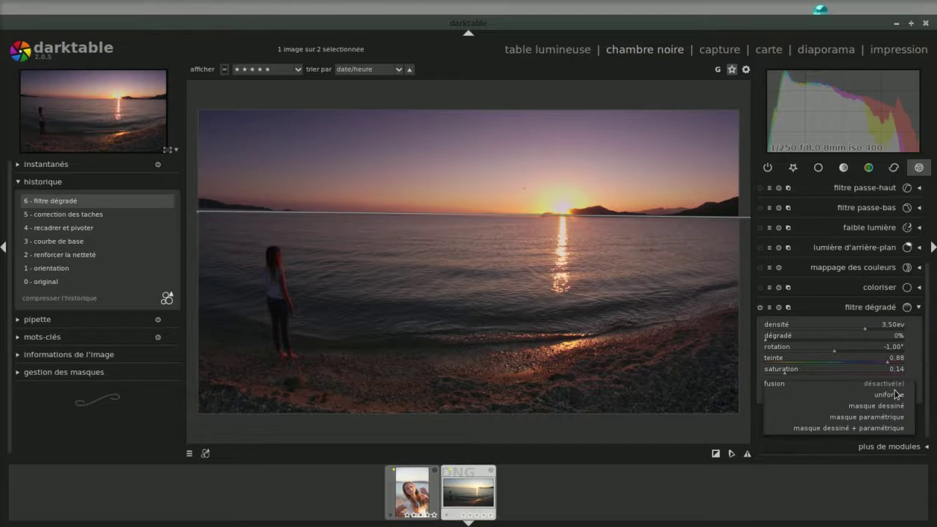
left_click(891, 394)
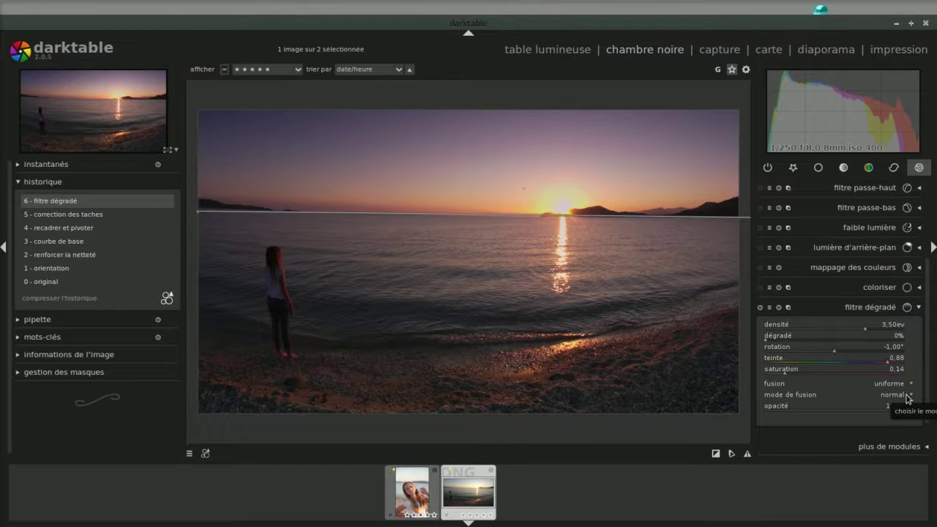
left_click(911, 399)
scroll(914, 494, "down", 5)
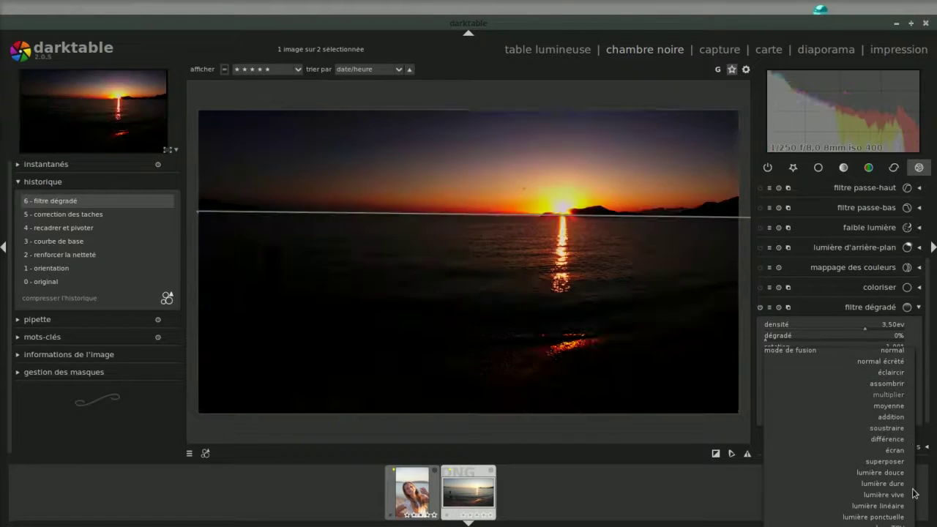
left_click(894, 496)
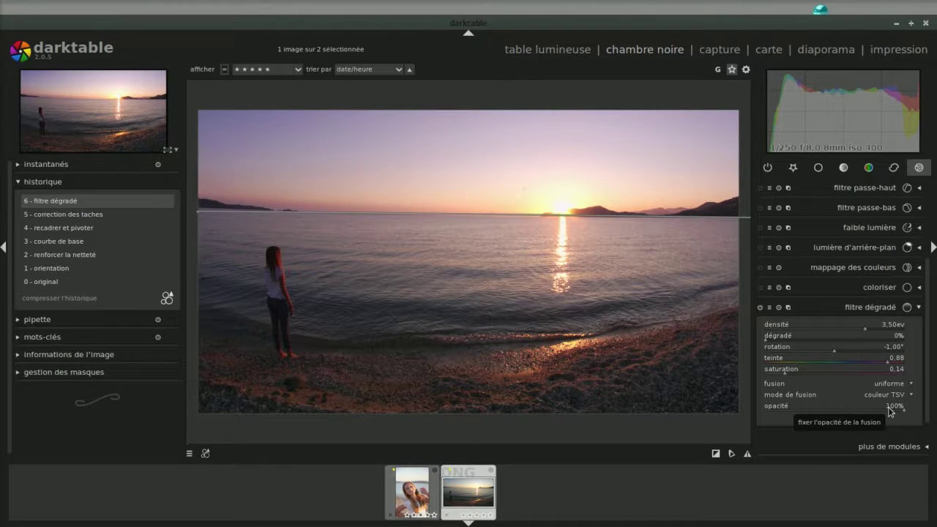
Step: Reduce the graduated filter's blending opacity to 87%
scroll(890, 411, "down", 1)
scroll(890, 412, "down", 5)
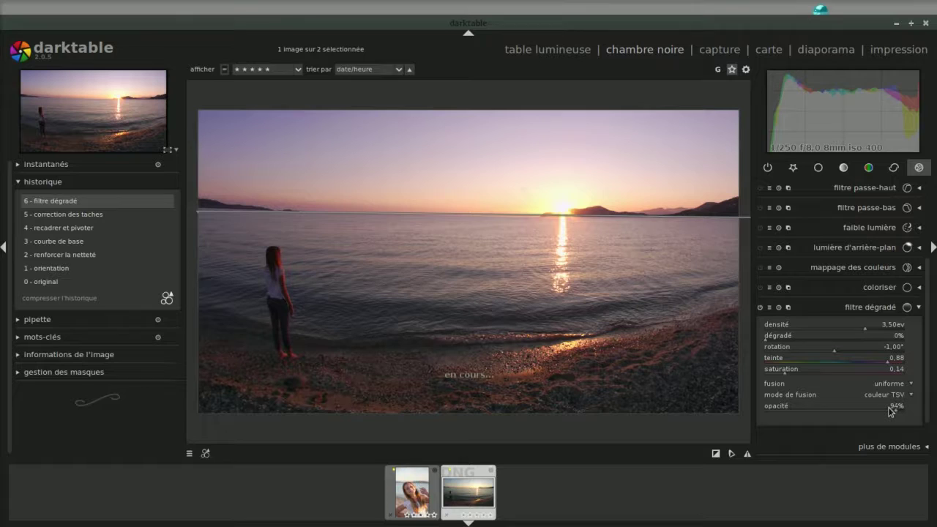
scroll(890, 412, "down", 5)
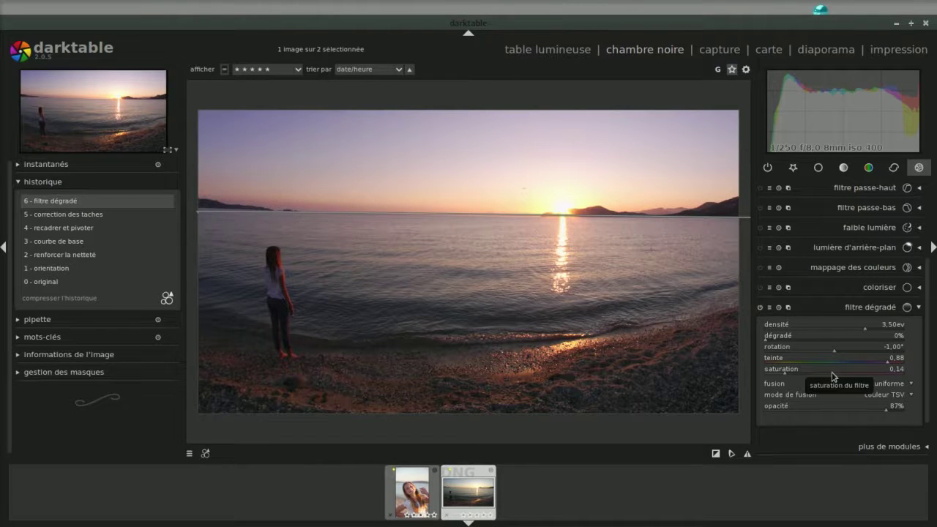
Step: Increase the graduated filter's tint saturation to 0.27
scroll(832, 377, "up", 1)
scroll(832, 377, "up", 5)
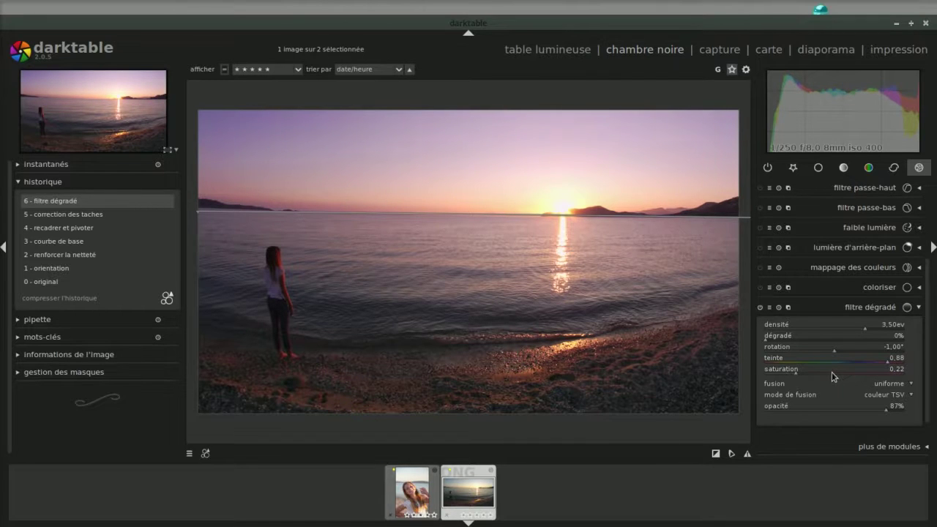
scroll(832, 376, "up", 1)
scroll(831, 377, "up", 2)
Step: Shift the graduated filter's hue (teinte) through blue and green to a warm 0.09
scroll(878, 360, "down", 20)
scroll(879, 360, "down", 20)
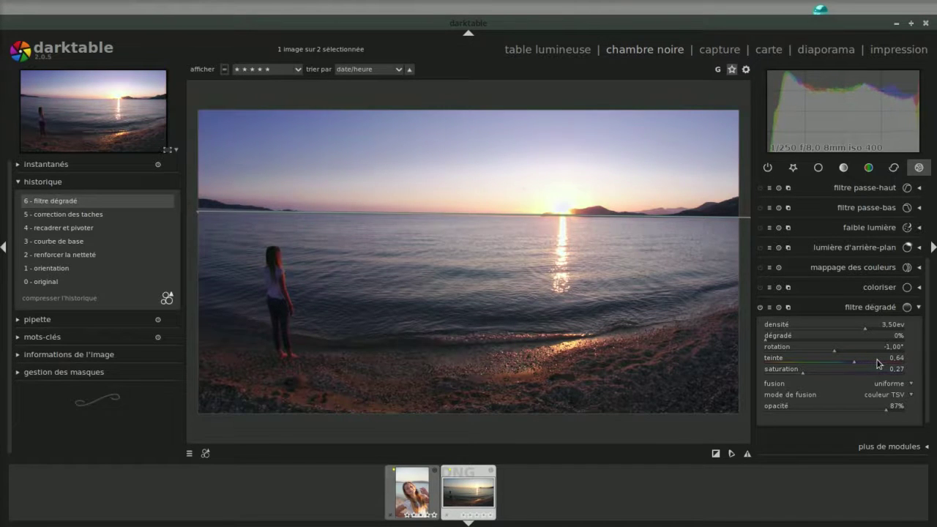
scroll(879, 361, "down", 14)
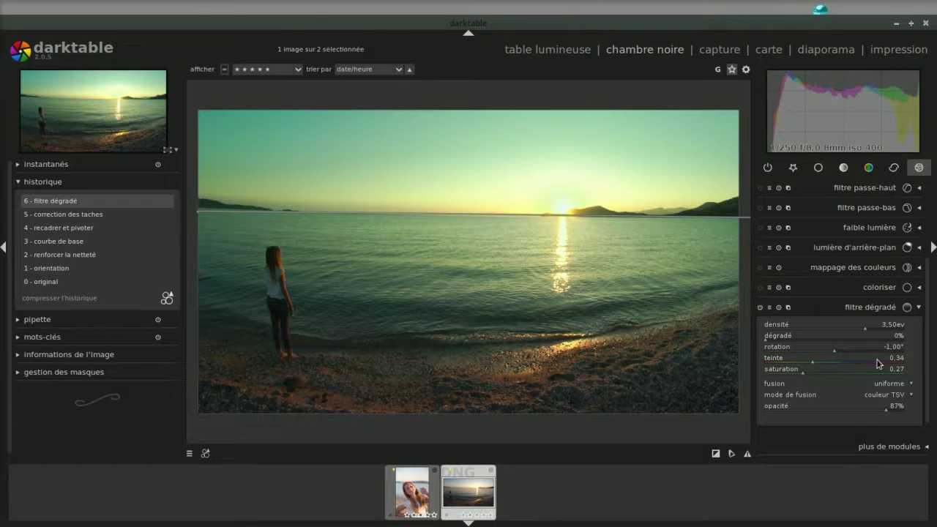
scroll(879, 360, "down", 20)
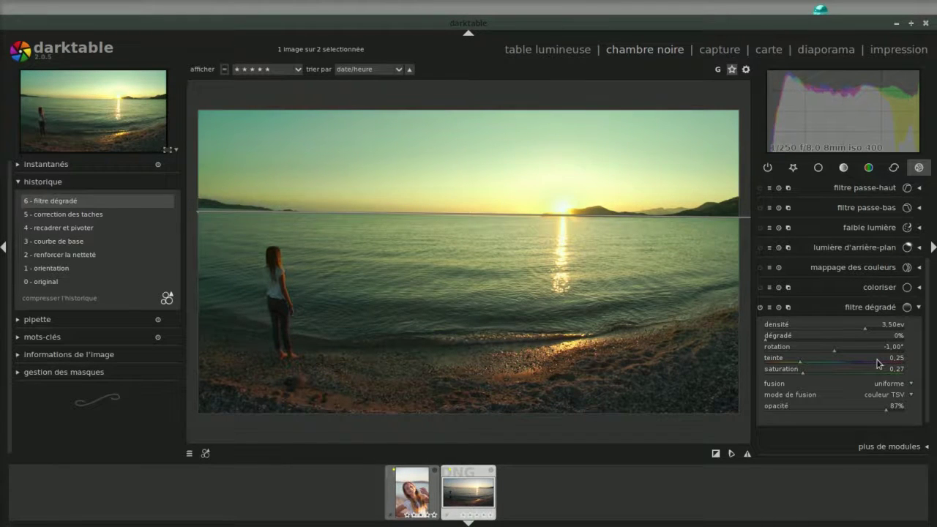
scroll(878, 363, "down", 1)
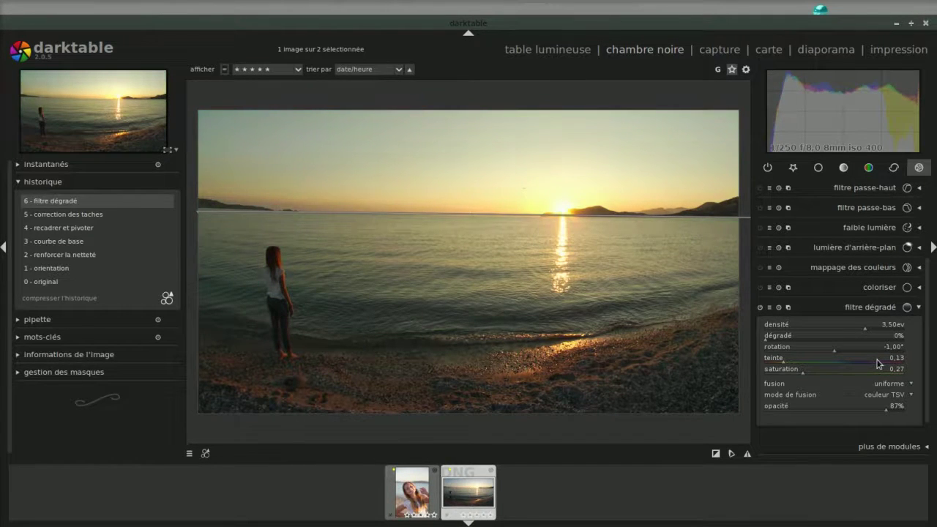
scroll(879, 363, "down", 6)
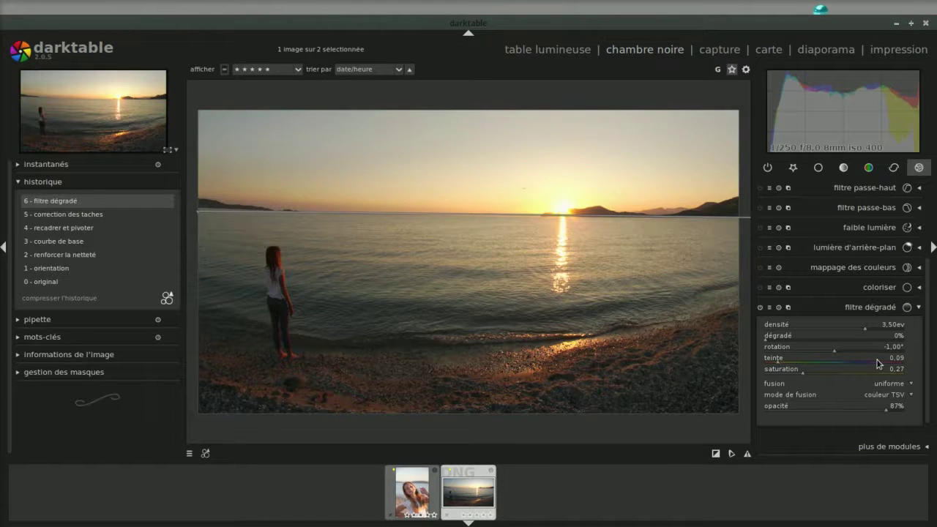